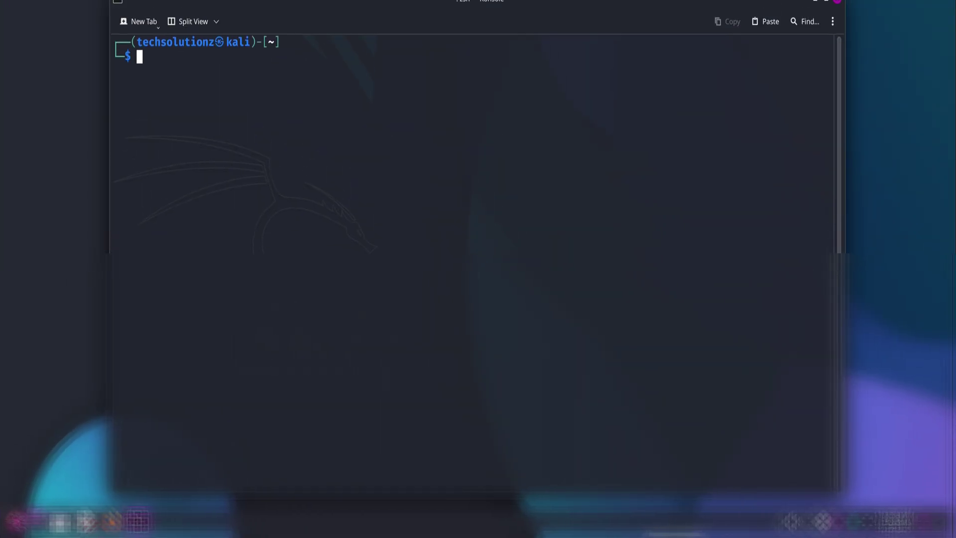
Step: Run screenfetch to show the Kali Linux system summary, then close Konsole
{"action": "type", "text": "scre"}
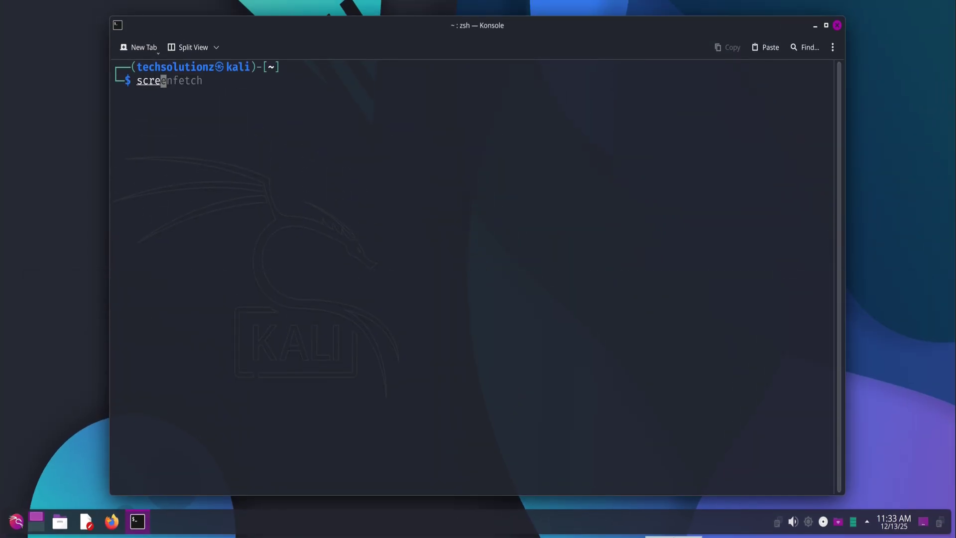
{"action": "key", "text": "Right"}
{"action": "key", "text": "Return"}
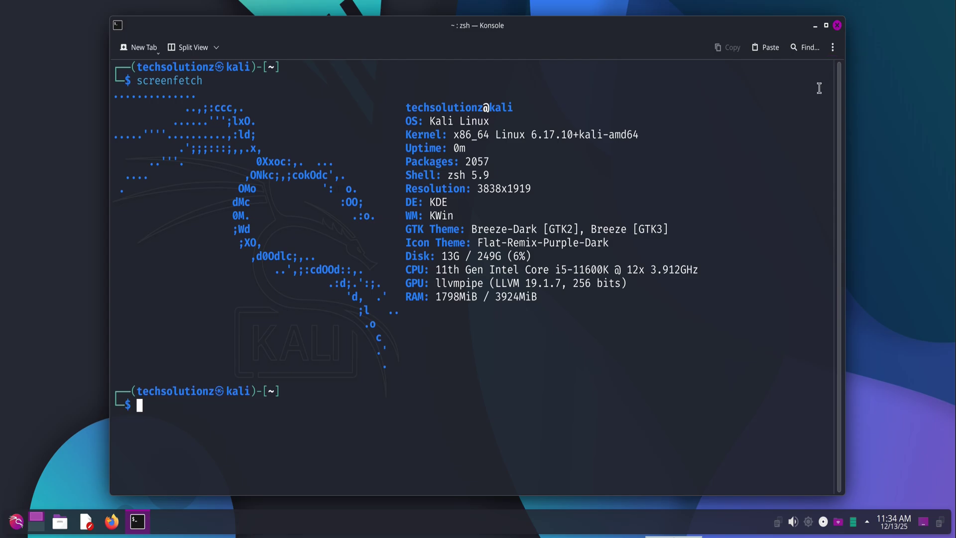
{"action": "left_click", "coordinate": [836, 26]}
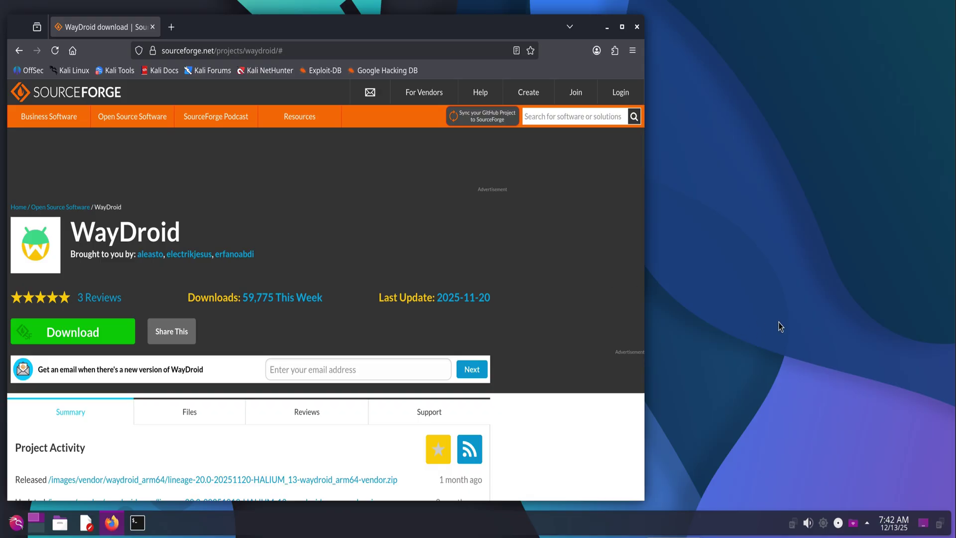
Step: Download the GAPPS 20250809 x86_64 system zip from images/system/lineage/waydroid_x86_64
{"action": "scroll", "coordinate": [477, 292], "scroll_direction": "down", "scroll_amount": 10}
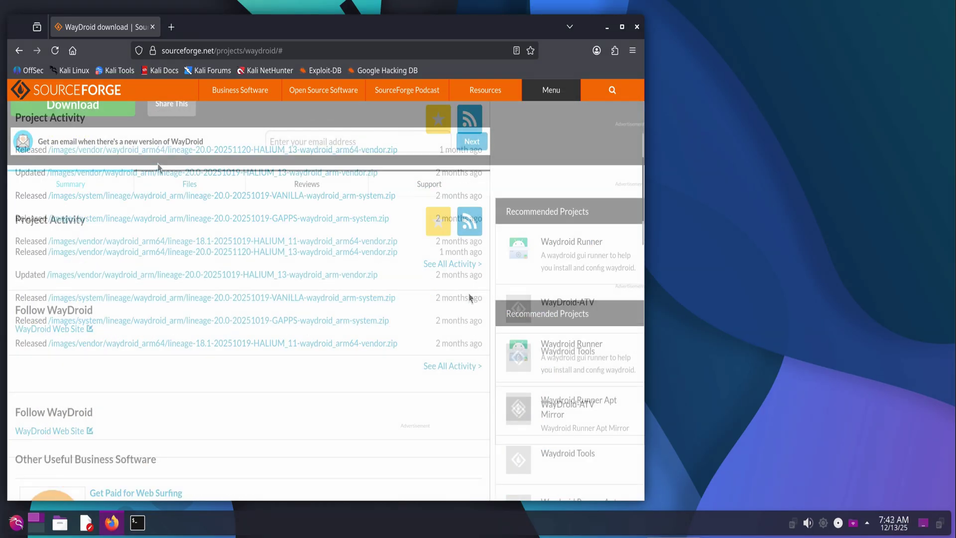
{"action": "left_click", "coordinate": [189, 183]}
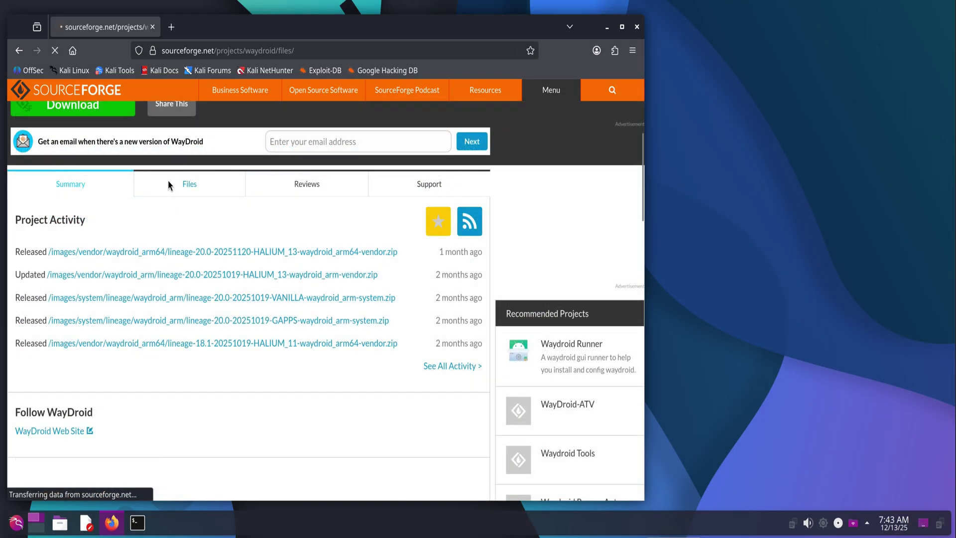
{"action": "scroll", "coordinate": [35, 352], "scroll_direction": "down", "scroll_amount": 3}
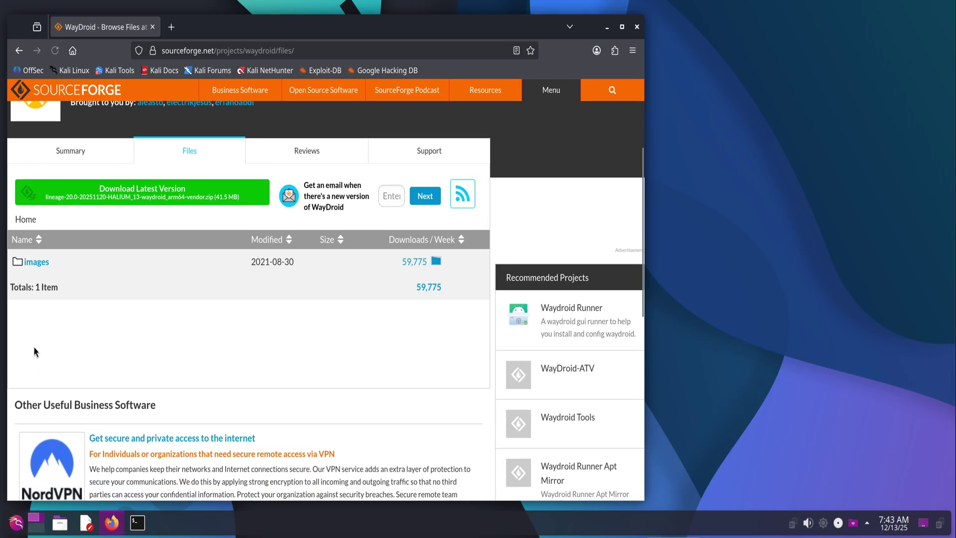
{"action": "left_click", "coordinate": [36, 262]}
{"action": "scroll", "coordinate": [49, 306], "scroll_direction": "down", "scroll_amount": 3}
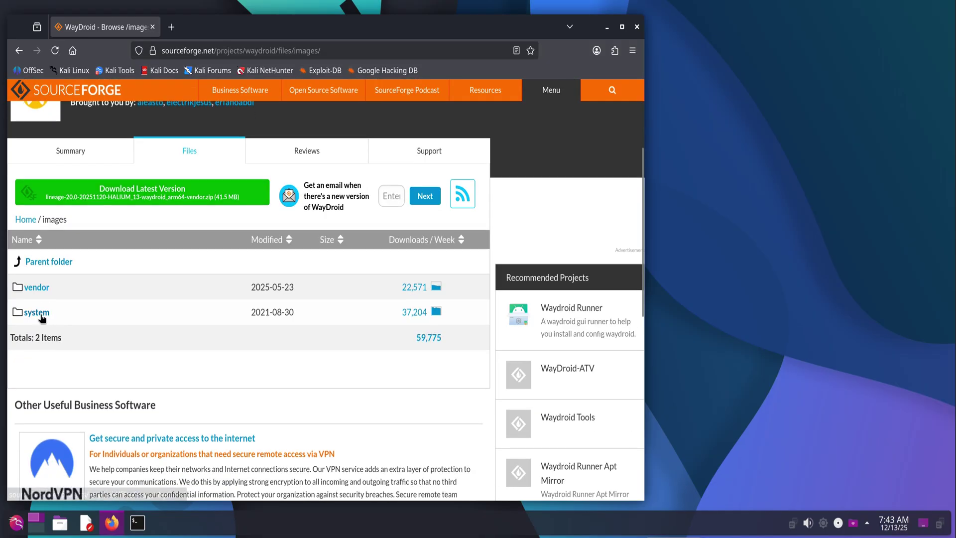
{"action": "left_click", "coordinate": [34, 311]}
{"action": "scroll", "coordinate": [43, 367], "scroll_direction": "down", "scroll_amount": 3}
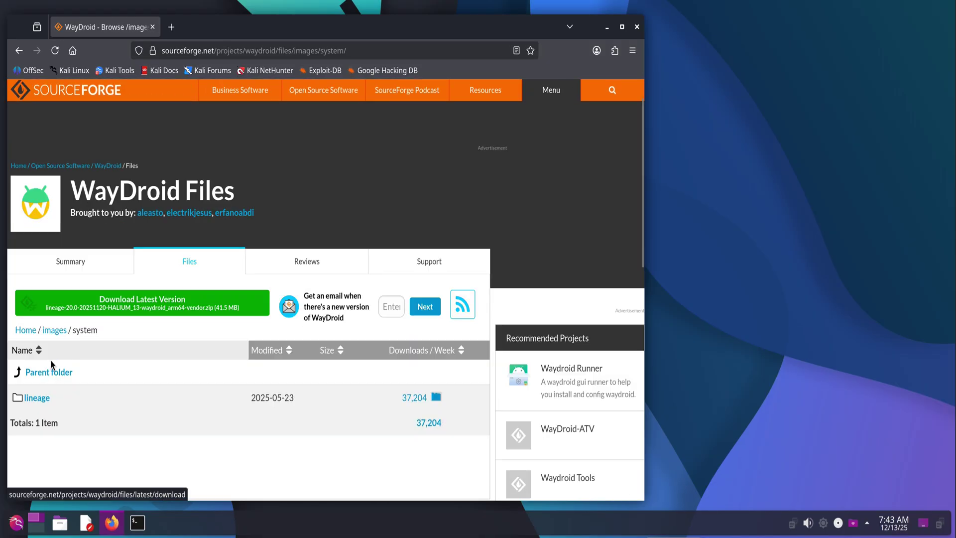
{"action": "left_click", "coordinate": [47, 291]}
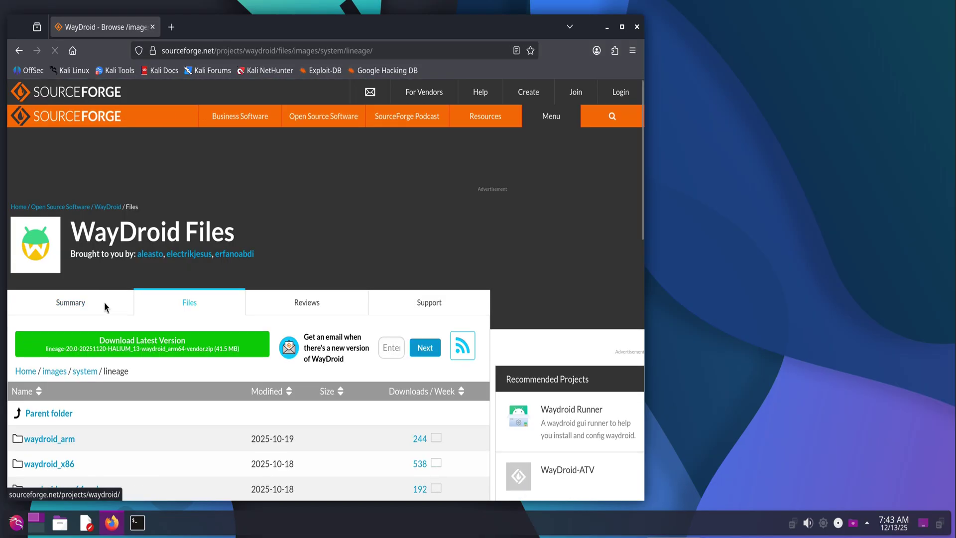
{"action": "scroll", "coordinate": [64, 348], "scroll_direction": "down", "scroll_amount": 3}
{"action": "left_click", "coordinate": [56, 386]}
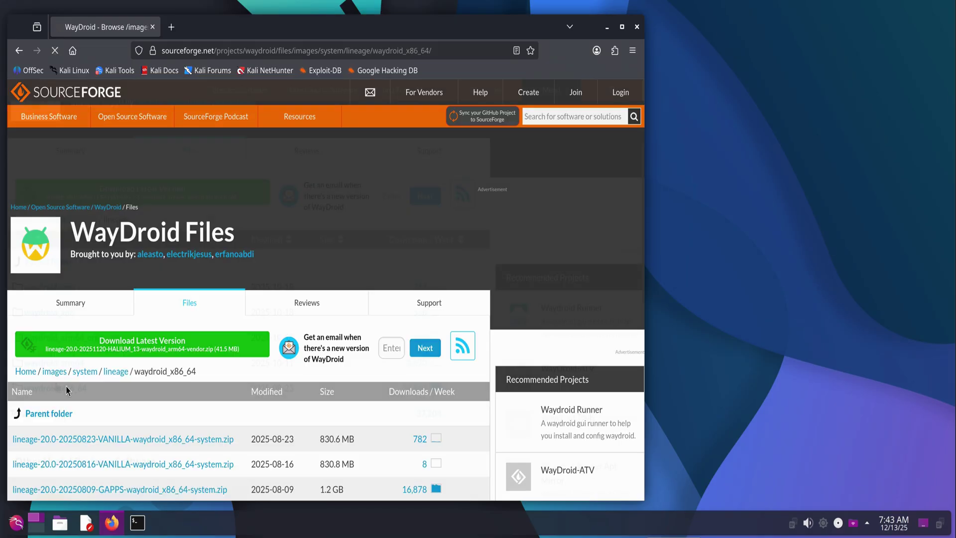
{"action": "scroll", "coordinate": [199, 386], "scroll_direction": "down", "scroll_amount": 3}
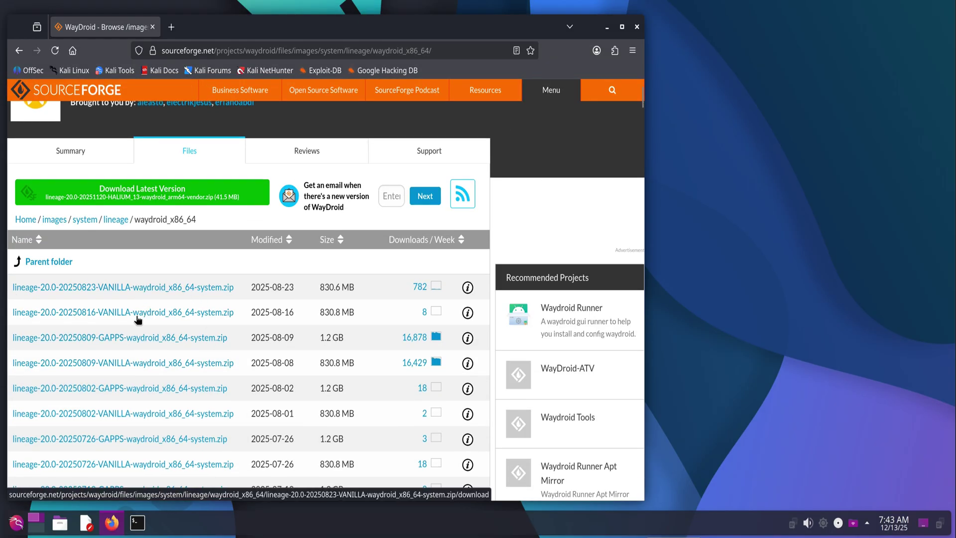
{"action": "left_click", "coordinate": [132, 339]}
Step: Download the MAINLINE 20250809 x86_64 vendor zip from images/vendor/waydroid_x86_64
{"action": "left_click", "coordinate": [55, 219]}
{"action": "left_click", "coordinate": [29, 401]}
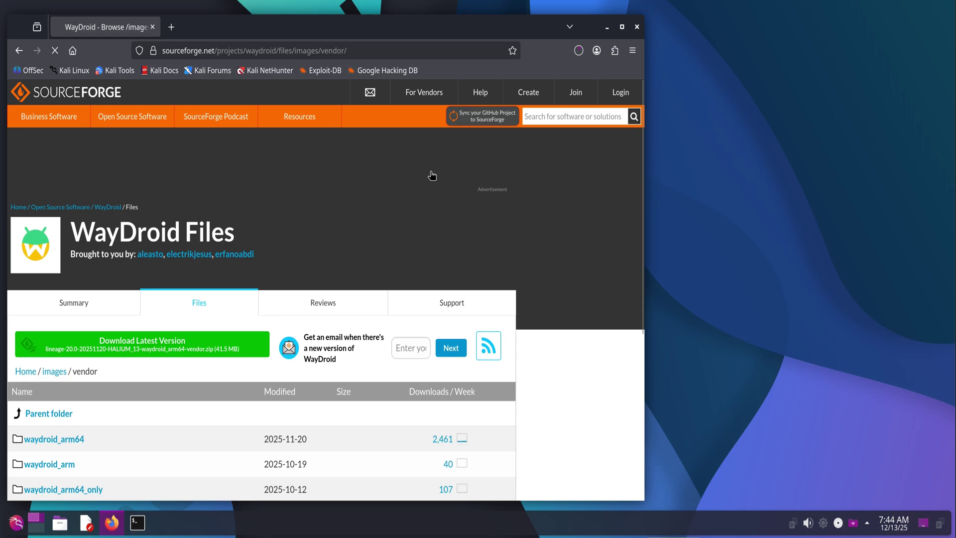
{"action": "scroll", "coordinate": [55, 477], "scroll_direction": "down", "scroll_amount": 2}
{"action": "left_click", "coordinate": [54, 464]}
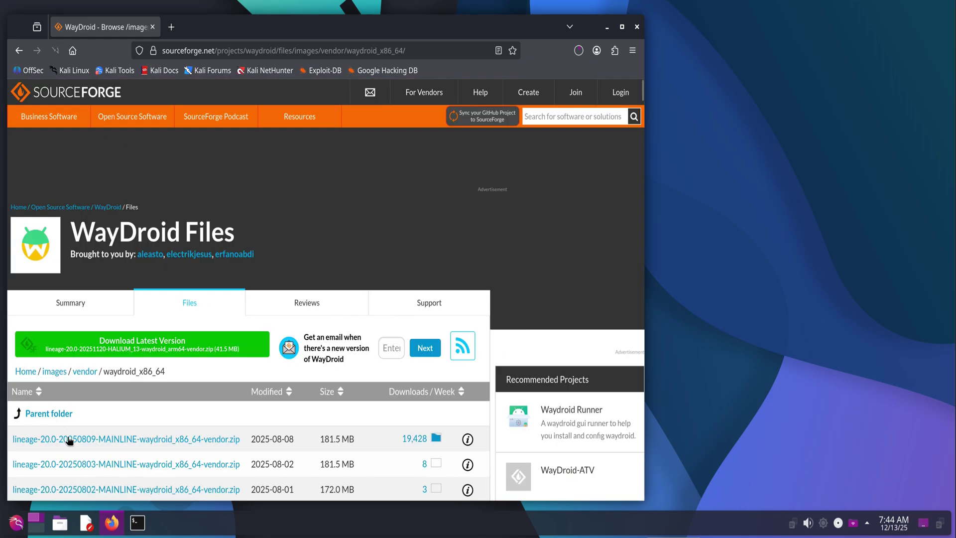
{"action": "left_click", "coordinate": [70, 439]}
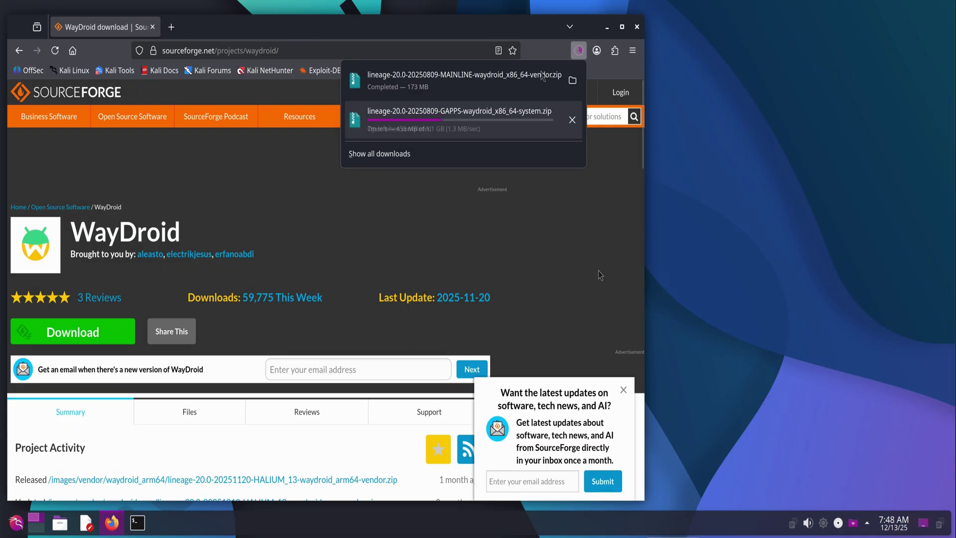
Step: Open the completed vendor download's context menu to reach its Downloads folder
{"action": "right_click", "coordinate": [519, 82]}
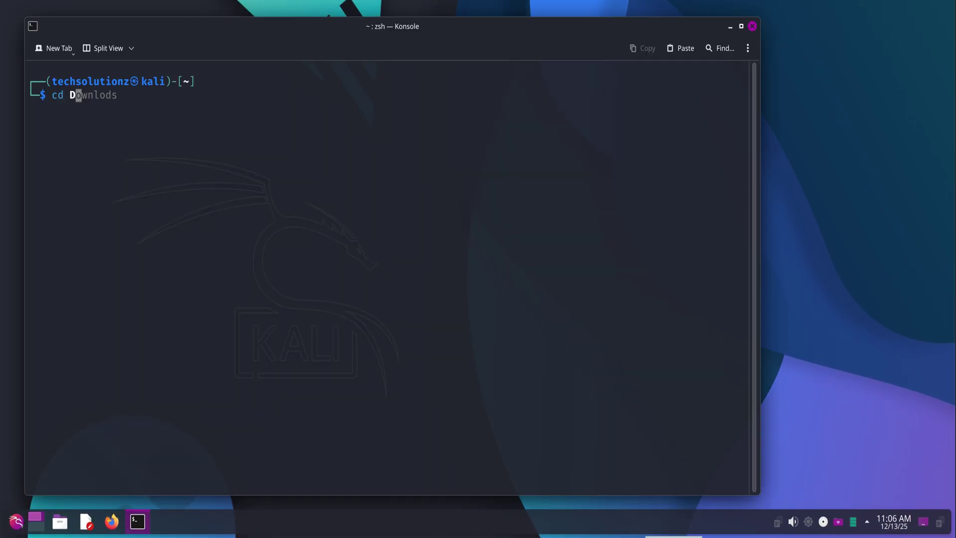
Step: Enter ~/Downloads, list it, and sudo unzip the GAPPS system zip
{"action": "type", "text": "ownloads"}
{"action": "key", "text": "Return"}
{"action": "type", "text": "ls"}
{"action": "key", "text": "Return"}
{"action": "type", "text": "sudo unzip"}
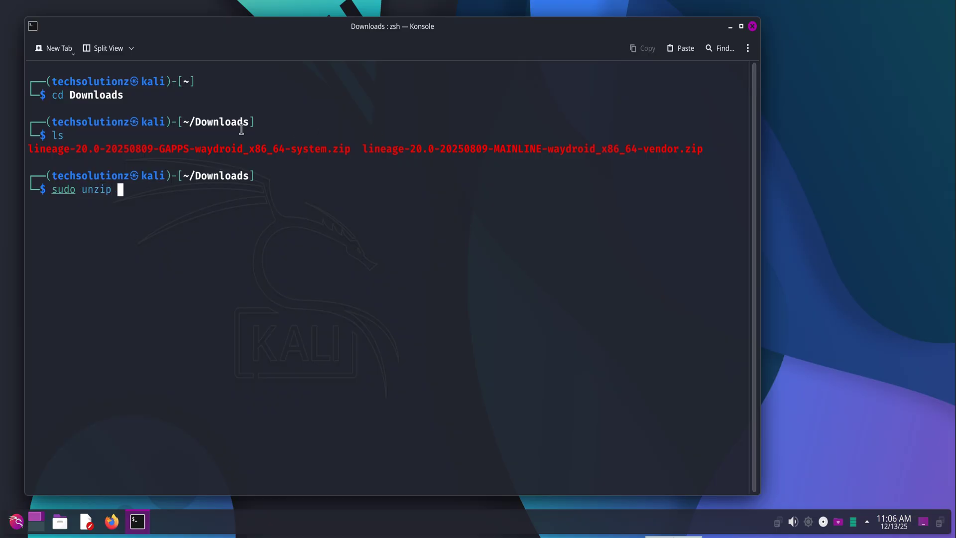
{"action": "double_click", "coordinate": [330, 149]}
{"action": "right_click", "coordinate": [302, 244]}
{"action": "left_click", "coordinate": [316, 275]}
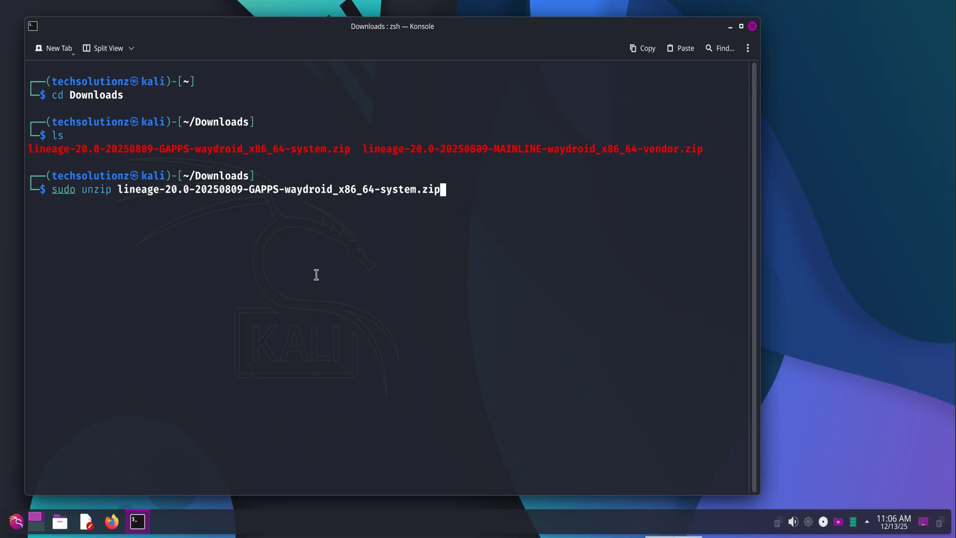
{"action": "key", "text": "Return"}
{"action": "key", "text": "Return"}
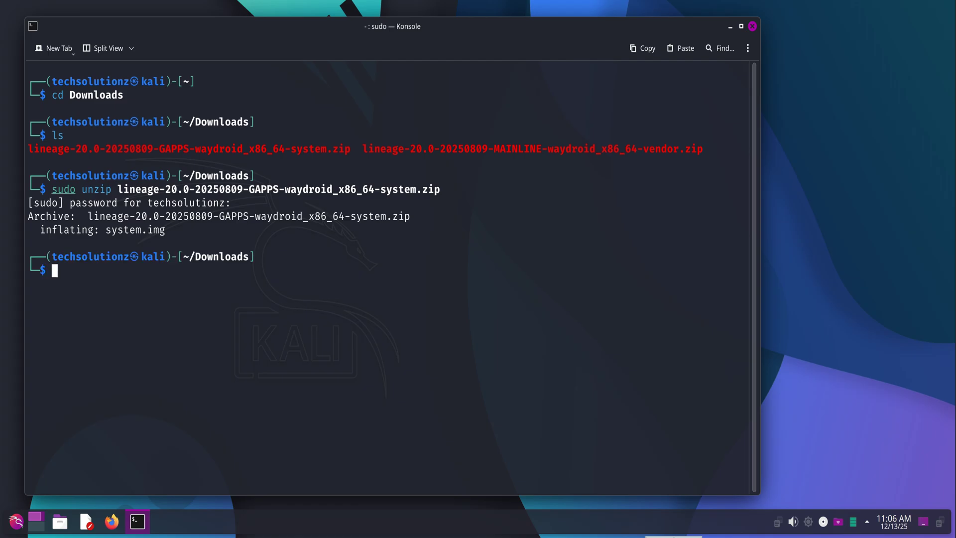
Step: Sudo unzip the MAINLINE vendor zip to extract vendor.img
{"action": "type", "text": "sudo unzip"}
{"action": "left_click_drag", "start_coordinate": [362, 148], "coordinate": [703, 148]}
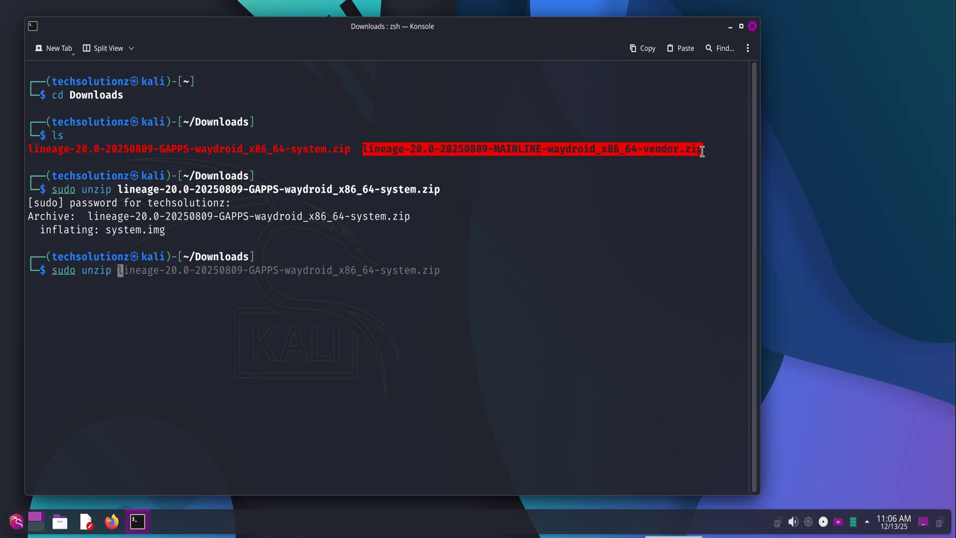
{"action": "right_click", "coordinate": [330, 285]}
{"action": "left_click", "coordinate": [367, 330]}
{"action": "key", "text": "Return"}
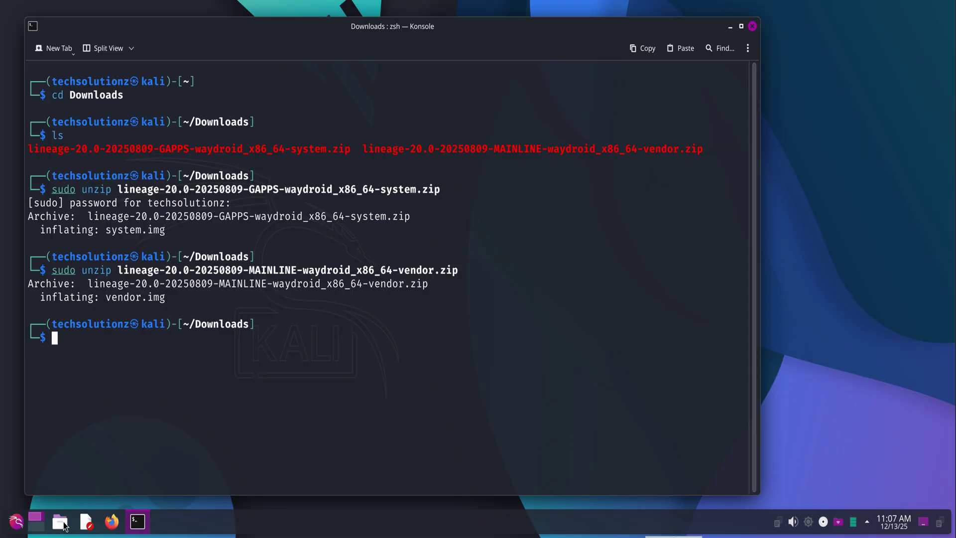
{"action": "left_click", "coordinate": [61, 522]}
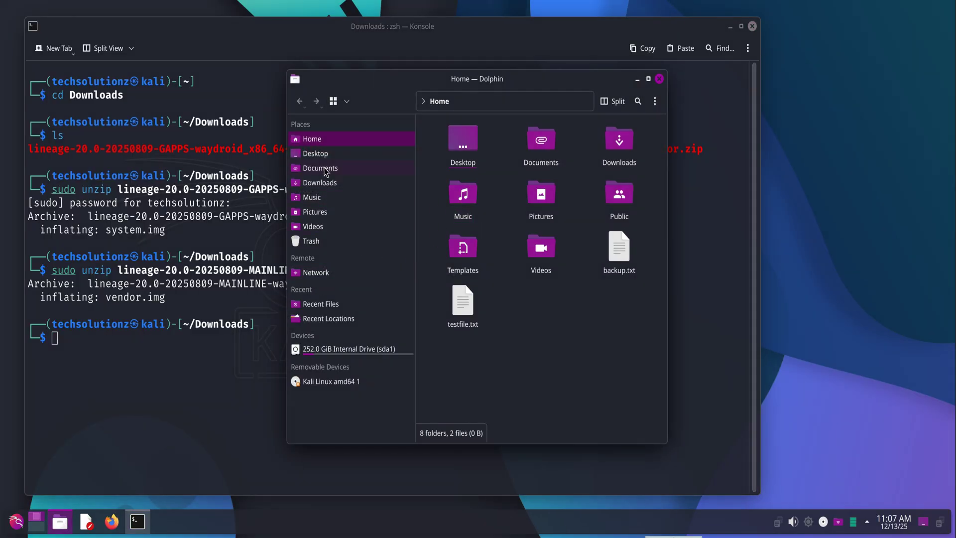
{"action": "left_click", "coordinate": [323, 182]}
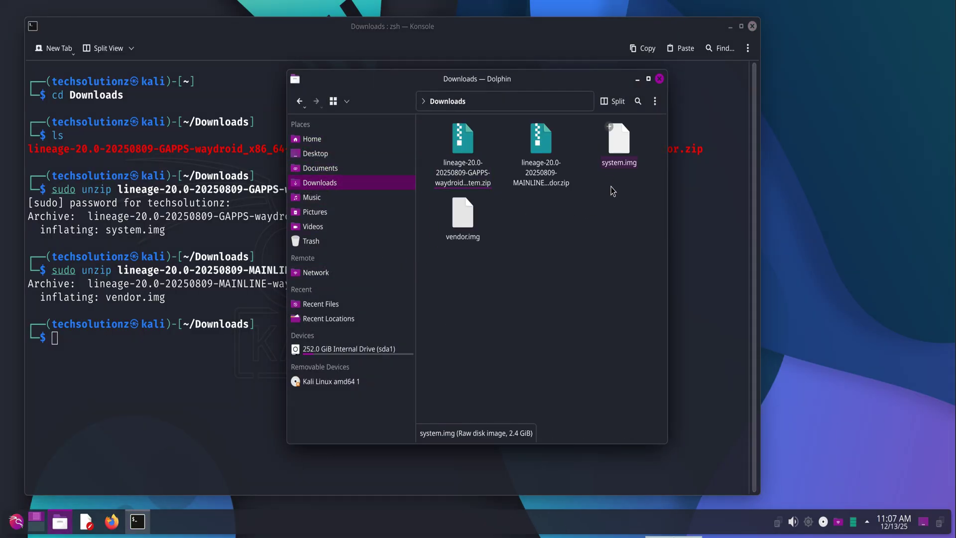
{"action": "left_click", "coordinate": [462, 214]}
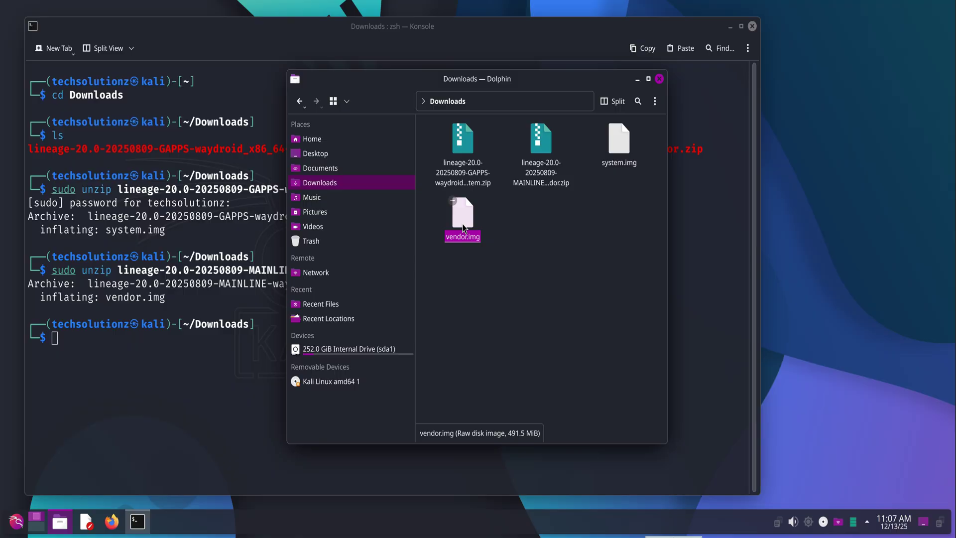
{"action": "left_click", "coordinate": [547, 244]}
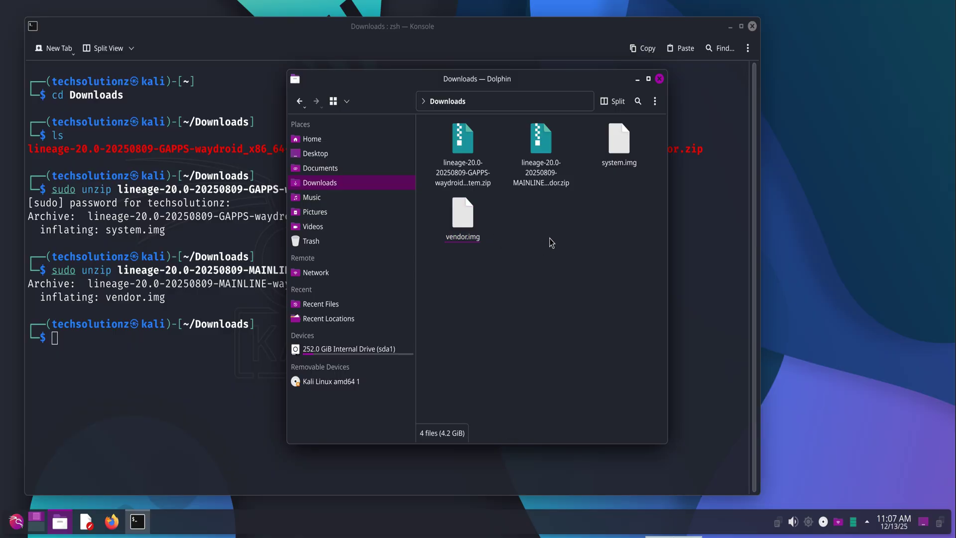
Step: Close the file manager, clear the terminal, and run sudo apt update
{"action": "left_click", "coordinate": [660, 79]}
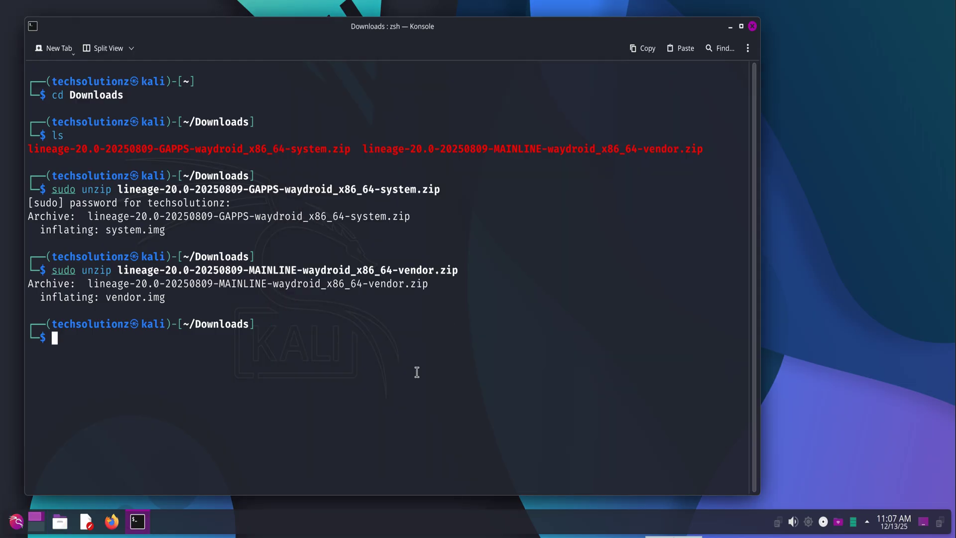
{"action": "type", "text": "clear"}
{"action": "key", "text": "Return"}
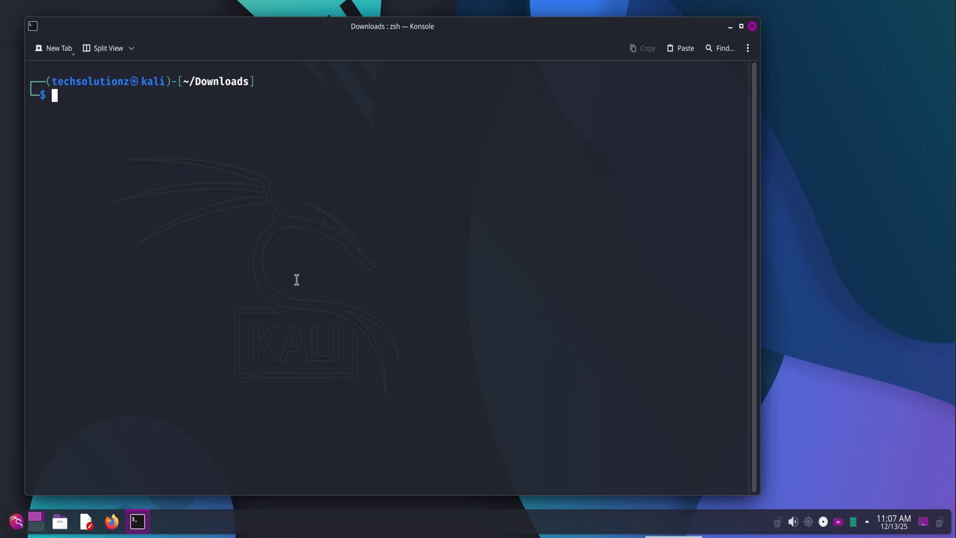
{"action": "type", "text": "sudo apt update"}
{"action": "key", "text": "Return"}
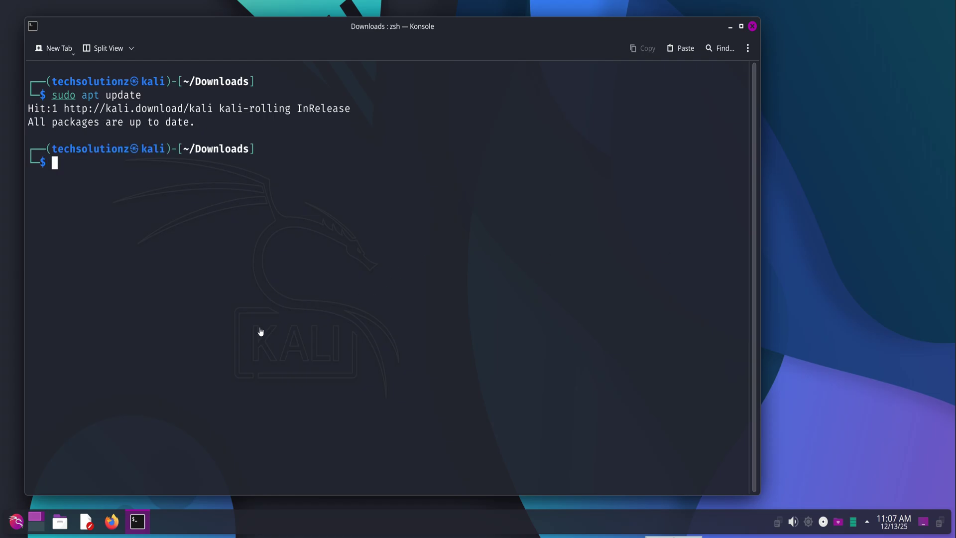
Step: Install curl and ca-certificates with apt, confirming with Y
{"action": "type", "text": "sudo apt install curl ca-cee"}
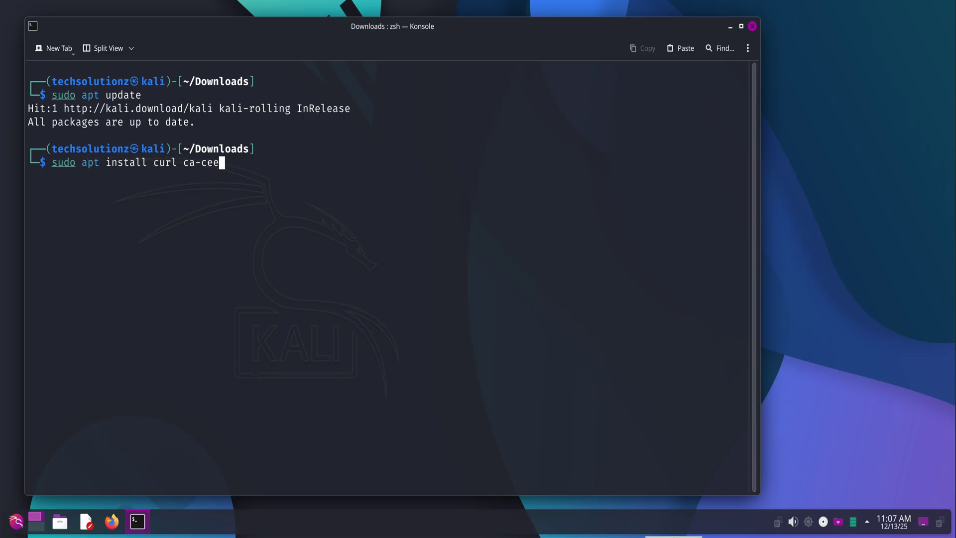
{"action": "key", "text": "BackSpace"}
{"action": "type", "text": "rtificates"}
{"action": "key", "text": "Return"}
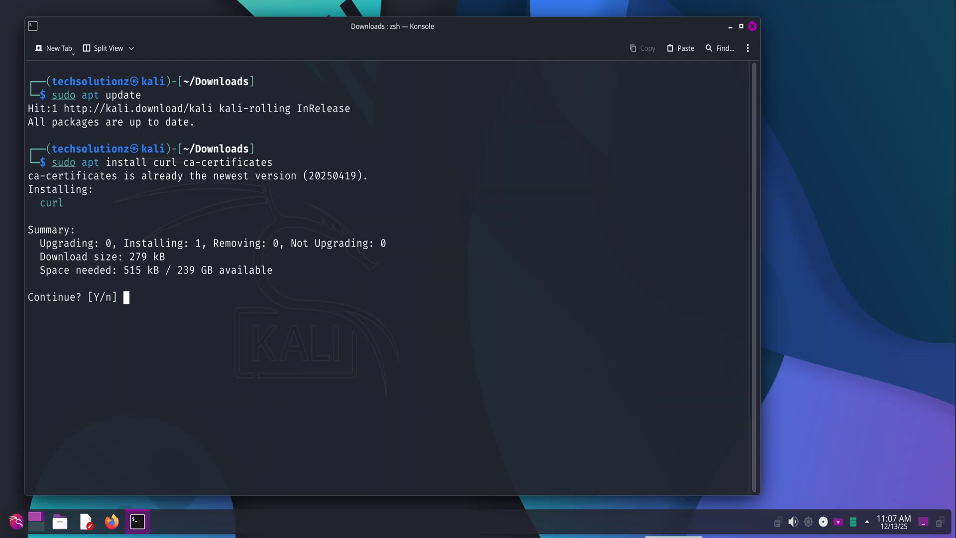
{"action": "type", "text": "Y"}
{"action": "key", "text": "Return"}
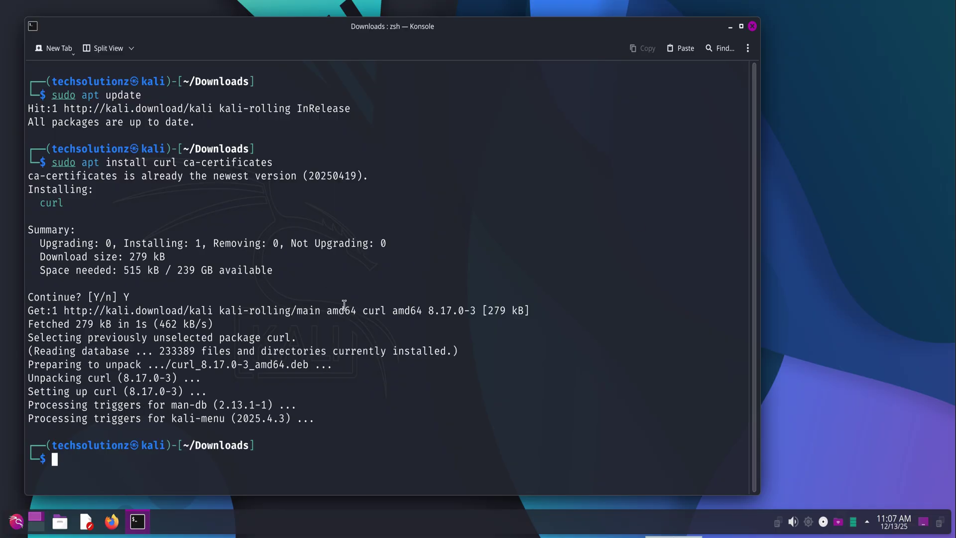
{"action": "type", "text": "clear"}
{"action": "key", "text": "Return"}
{"action": "type", "text": "curl"}
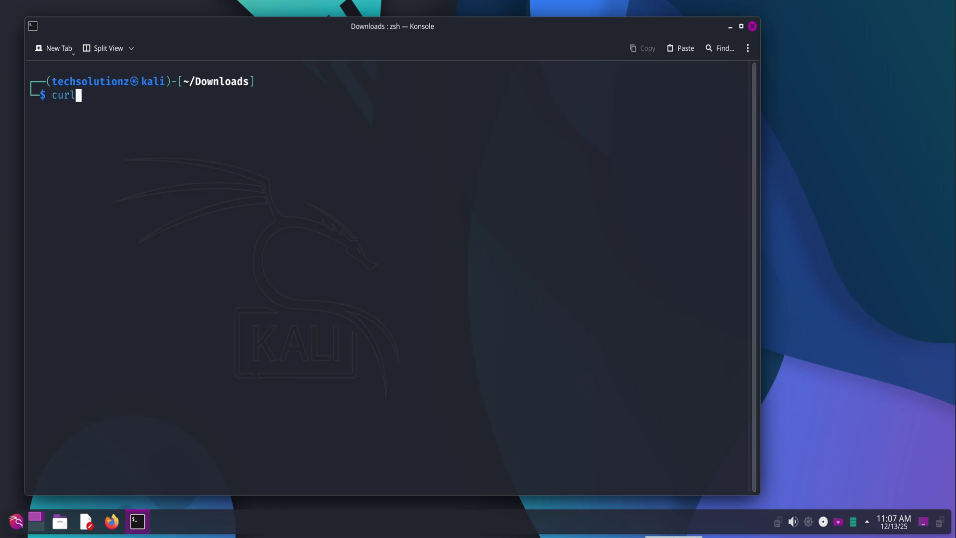
{"action": "type", "text": " -s https://repo.waydro.id | su"}
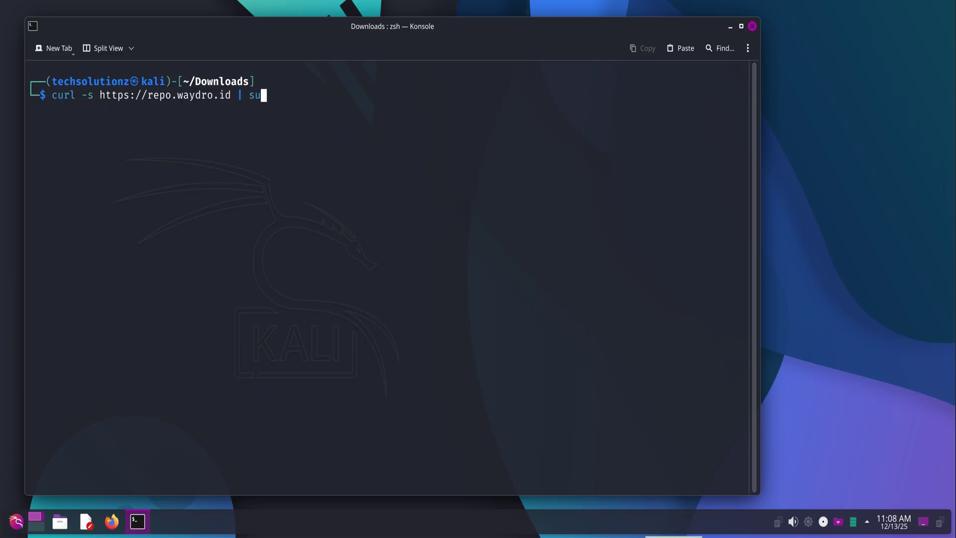
{"action": "type", "text": "do bash -s trixie"}
{"action": "key", "text": "Return"}
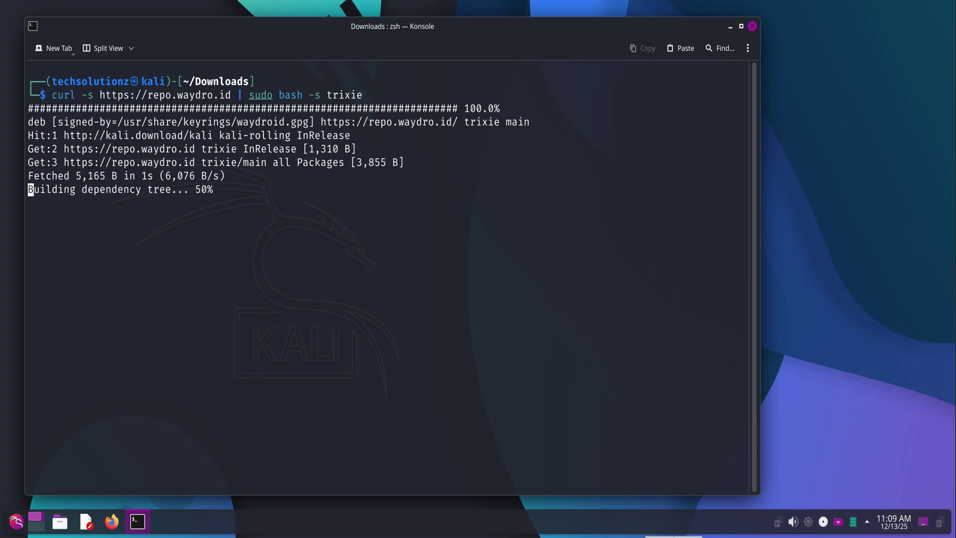
Step: Refresh package lists and run sudo apt install waydroid
{"action": "type", "text": "s"}
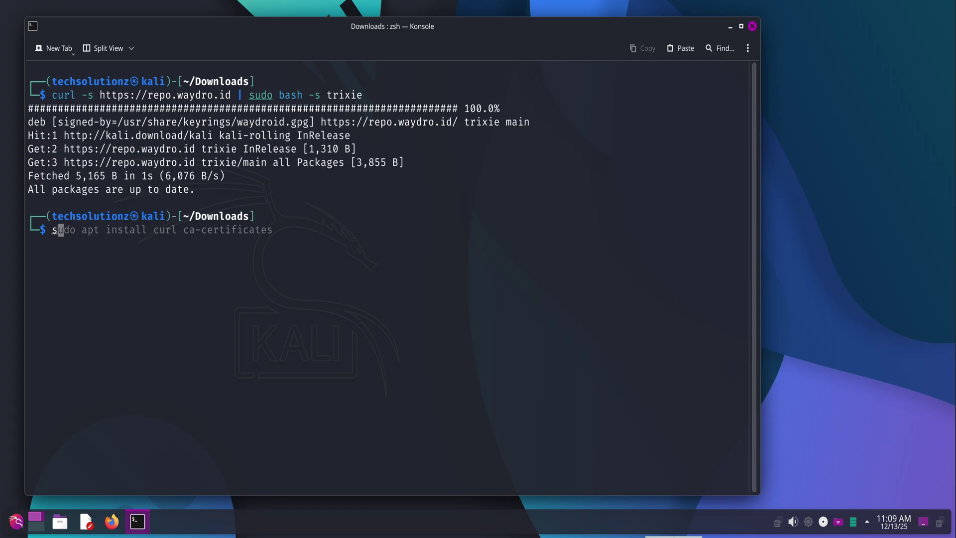
{"action": "type", "text": "udo apt update"}
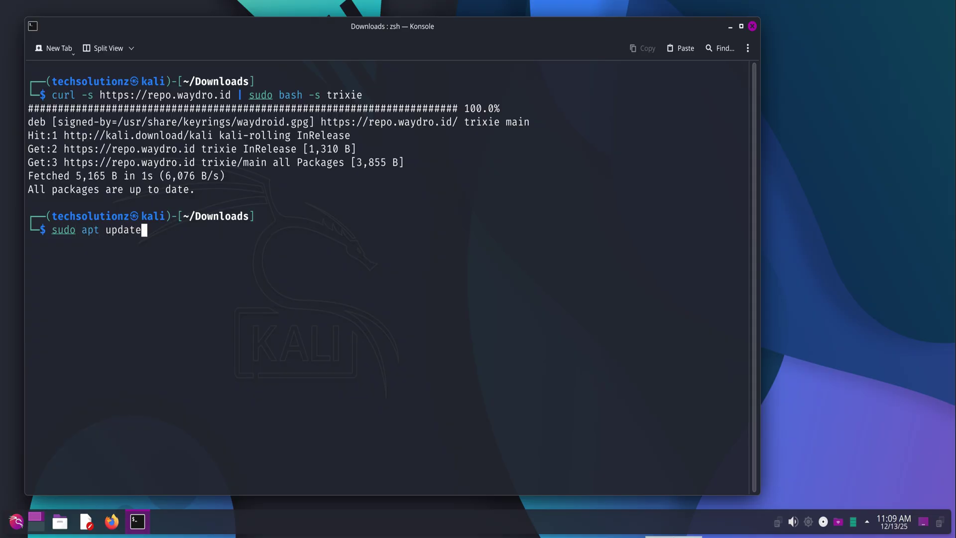
{"action": "key", "text": "Return"}
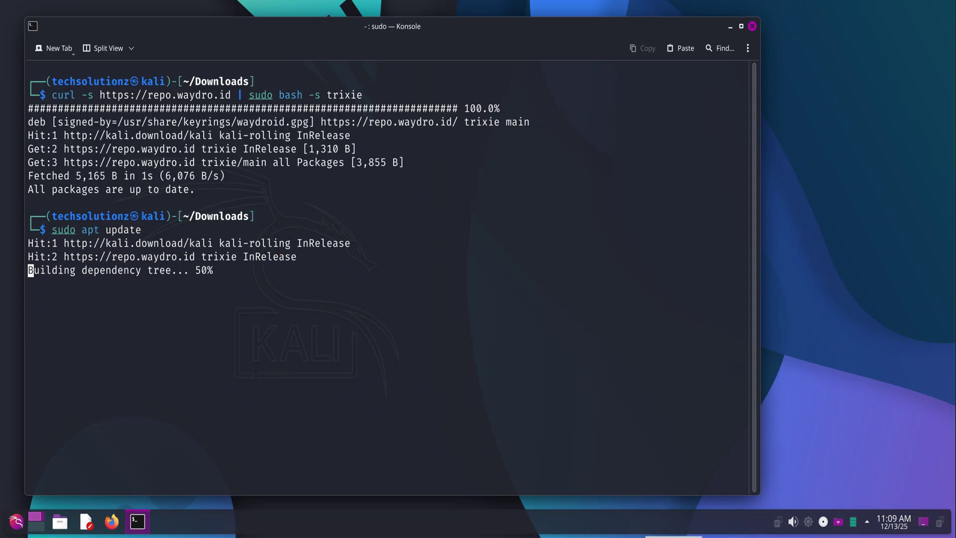
{"action": "type", "text": "sud"}
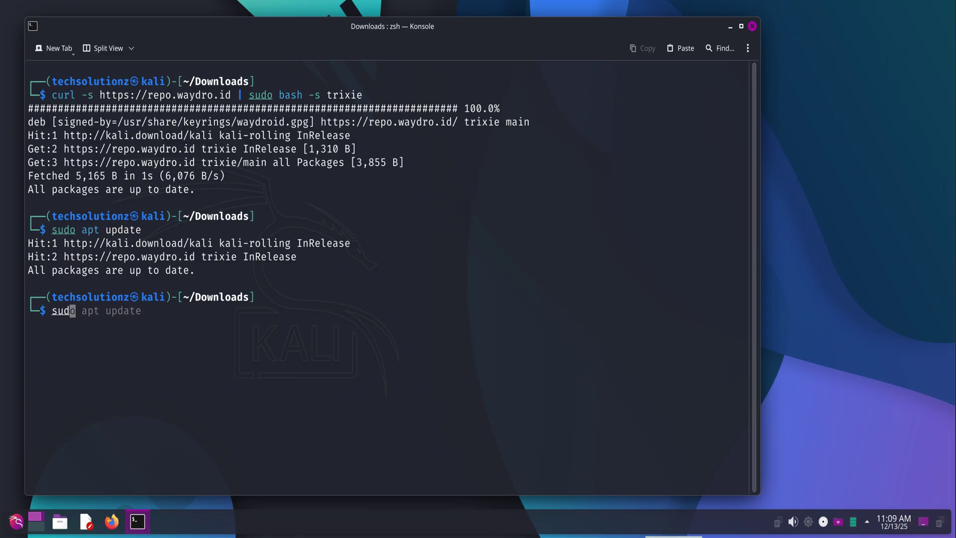
{"action": "type", "text": "o apt install waydroid"}
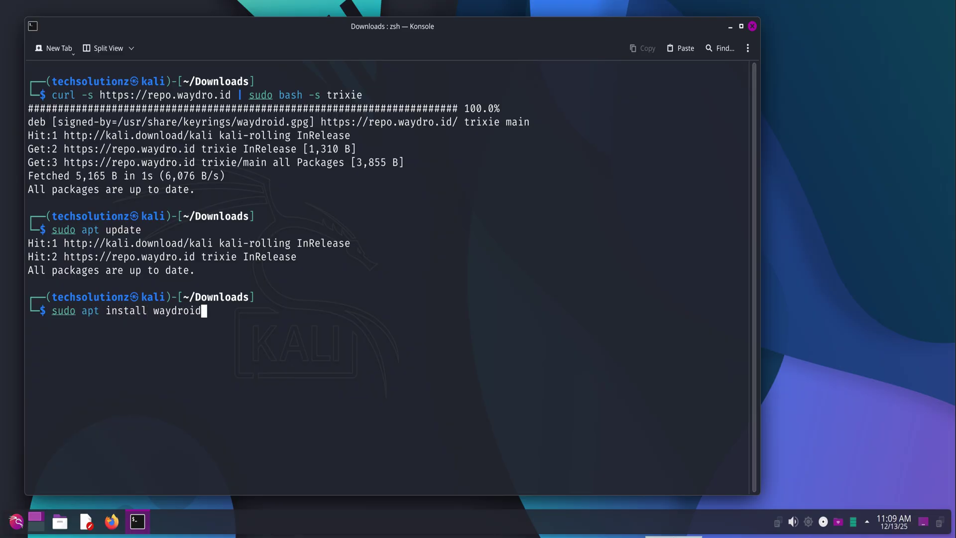
{"action": "key", "text": "Return"}
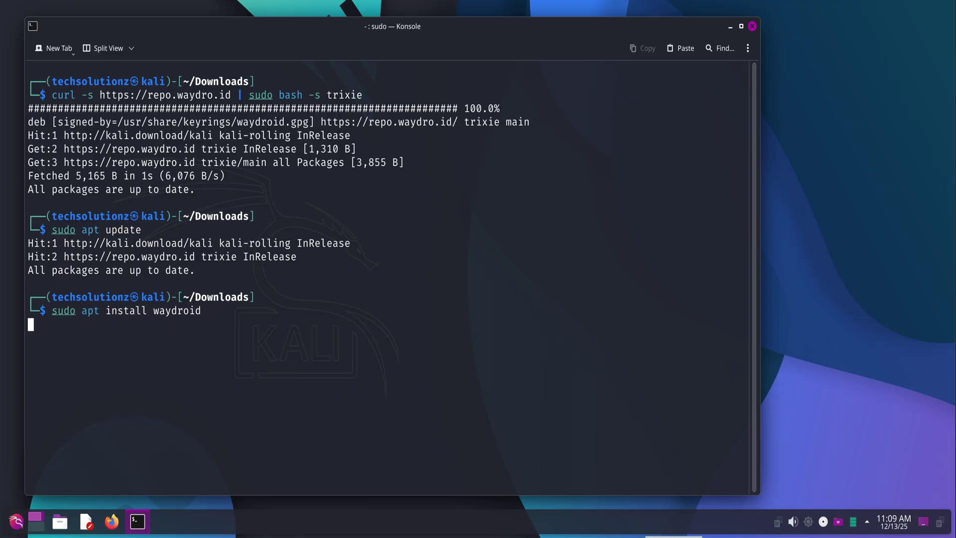
Step: Answer Y to install waydroid 1.6.0 and its dependencies
{"action": "type", "text": "Y"}
{"action": "key", "text": "Return"}
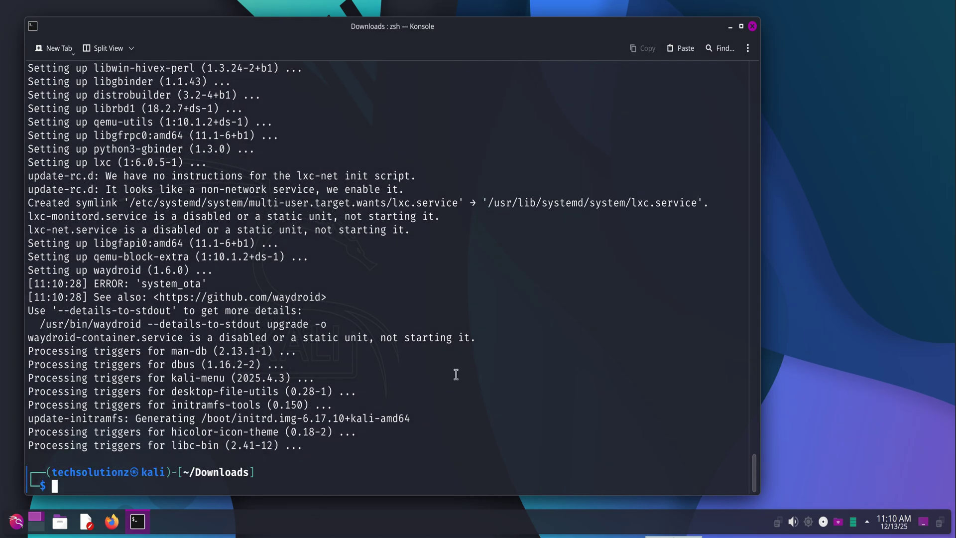
Step: Create the /etc/waydroid-extra and /etc/waydroid-extra/images folders with sudo mkdir
{"action": "type", "text": "clear"}
{"action": "key", "text": "Return"}
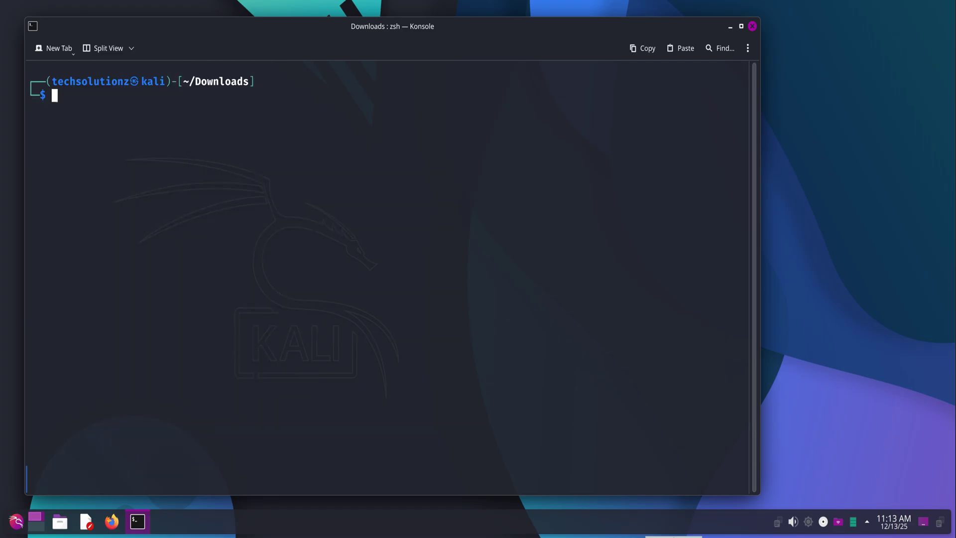
{"action": "type", "text": "sudo mk"}
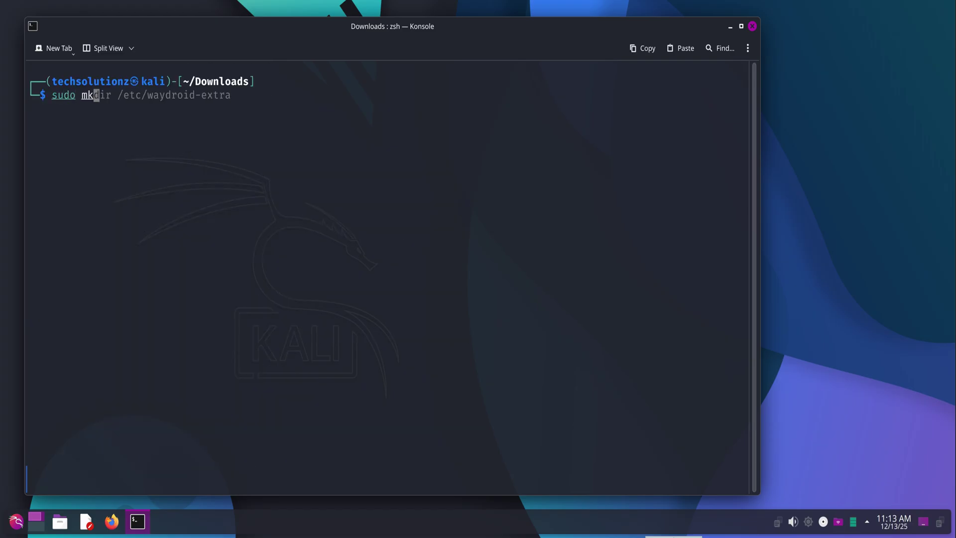
{"action": "key", "text": "Right"}
{"action": "key", "text": "Return"}
{"action": "key", "text": "Up"}
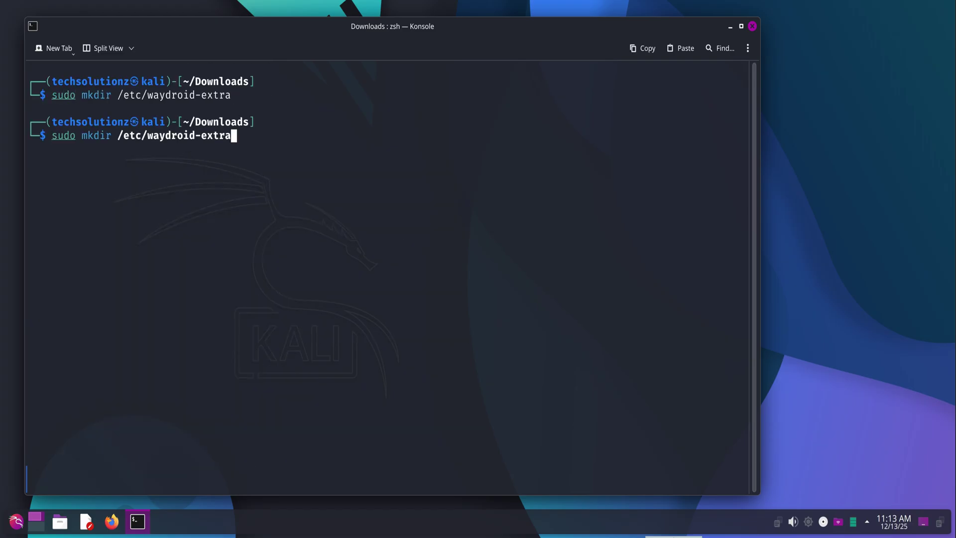
{"action": "type", "text": "/im"}
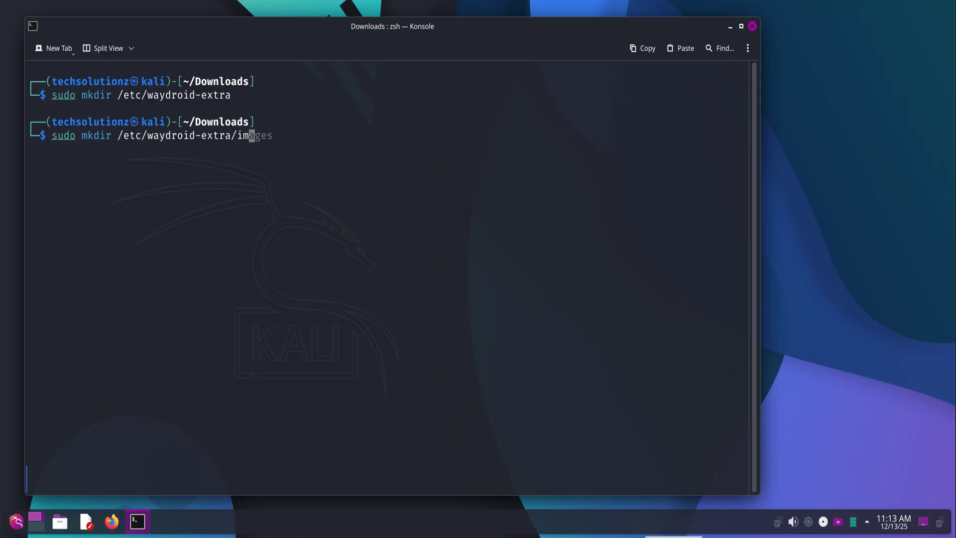
{"action": "key", "text": "Right"}
{"action": "key", "text": "Return"}
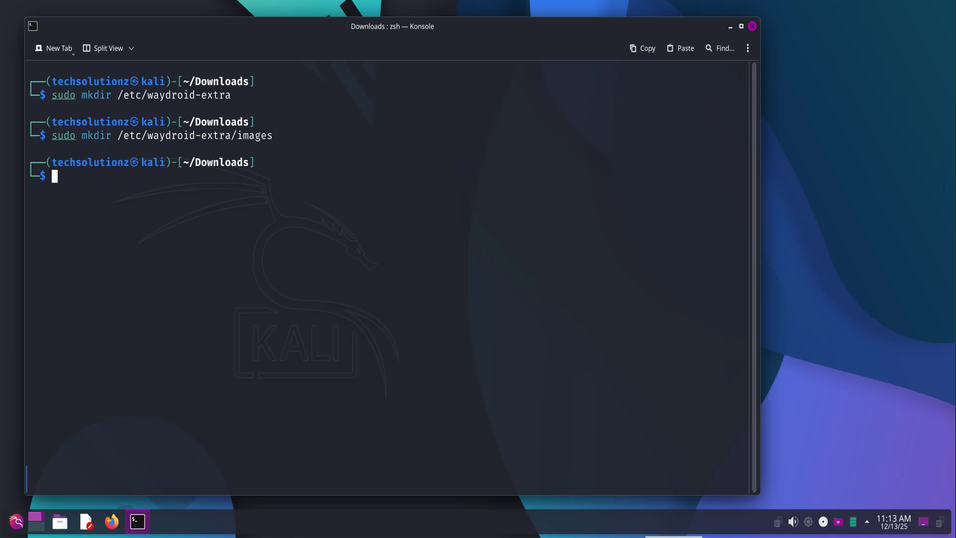
Step: Move system.img and vendor.img into /etc/waydroid-extra/images with sudo mv
{"action": "type", "text": "ls"}
{"action": "key", "text": "Return"}
{"action": "type", "text": "sudo mv"}
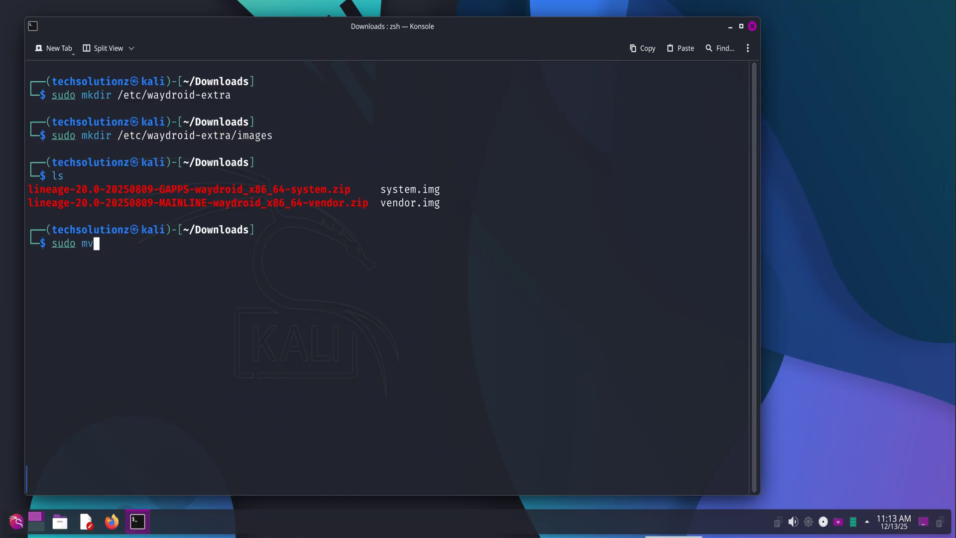
{"action": "type", "text": " system.img vendor.img"}
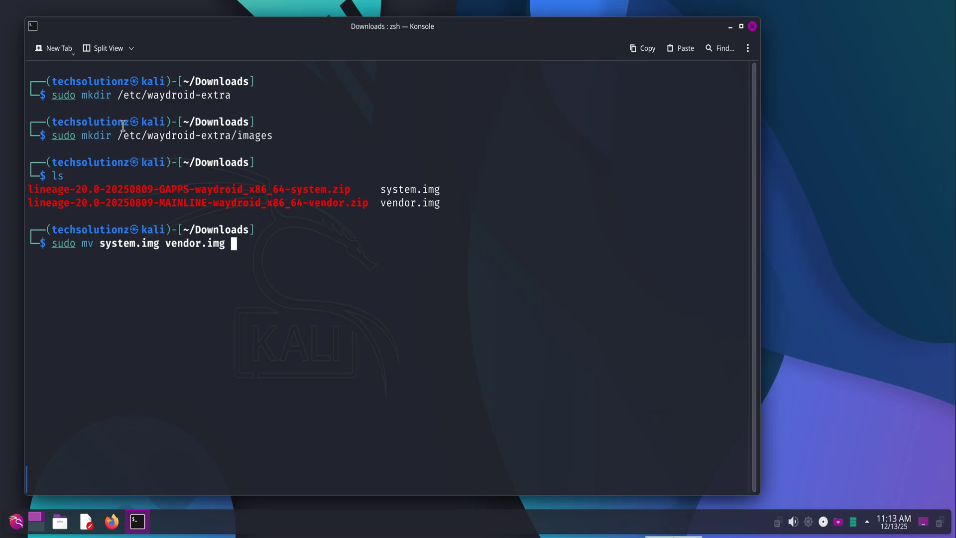
{"action": "left_click_drag", "start_coordinate": [118, 135], "coordinate": [274, 137]}
{"action": "right_click", "coordinate": [300, 253]}
{"action": "left_click", "coordinate": [322, 279]}
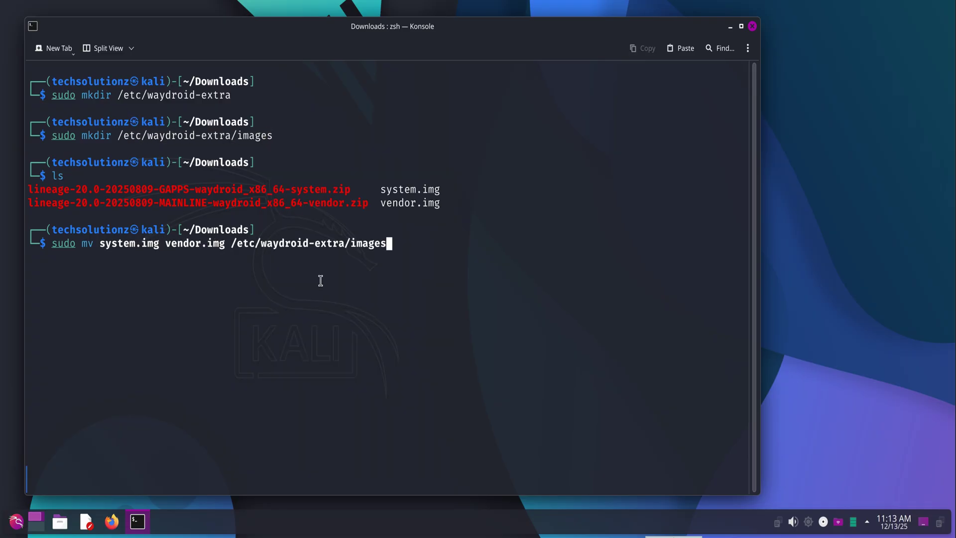
{"action": "key", "text": "Return"}
Step: List /etc/waydroid-extra/images to confirm system.img and vendor.img are there
{"action": "type", "text": "ls"}
{"action": "left_click_drag", "start_coordinate": [233, 245], "coordinate": [385, 247]}
{"action": "key", "text": "ctrl+c"}
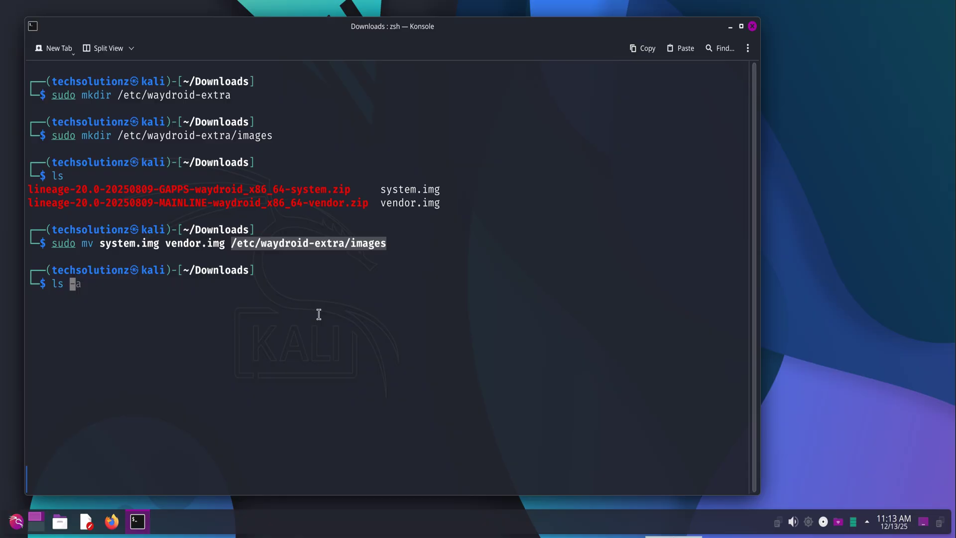
{"action": "right_click", "coordinate": [252, 302]}
{"action": "left_click", "coordinate": [287, 333]}
{"action": "key", "text": "Return"}
{"action": "left_click_drag", "start_coordinate": [159, 296], "coordinate": [28, 297]}
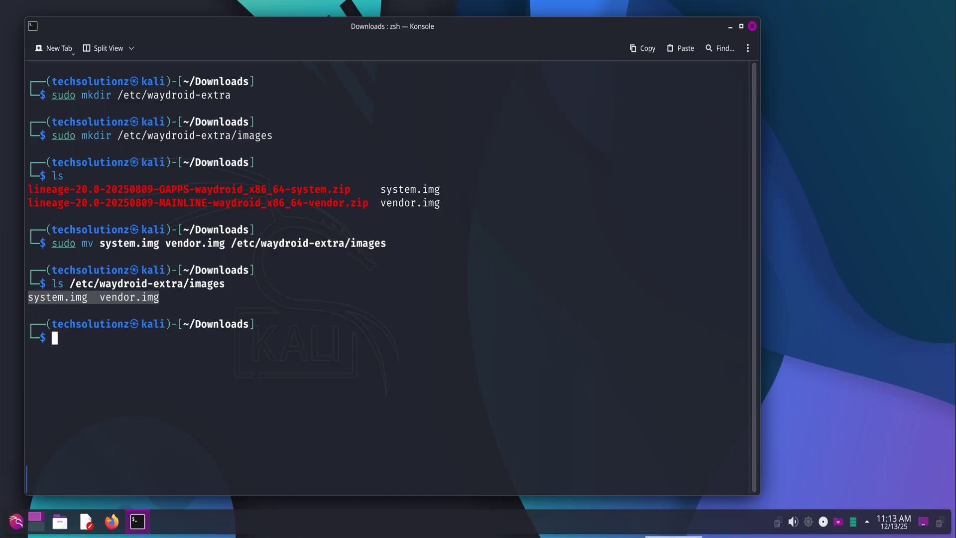
Step: Run sudo waydroid init -f on a cleared terminal, then exit Konsole
{"action": "left_click", "coordinate": [352, 284]}
{"action": "type", "text": "clear"}
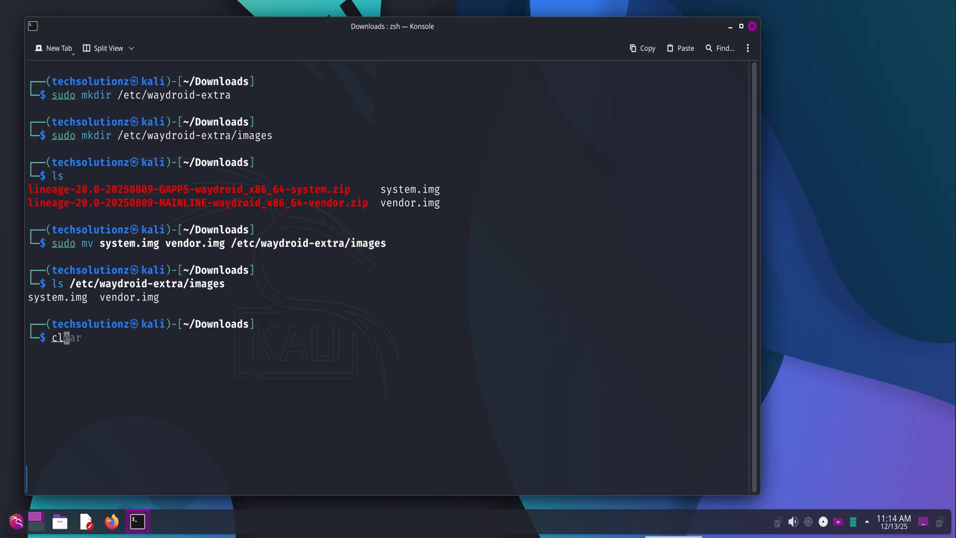
{"action": "key", "text": "Return"}
{"action": "type", "text": "sudo way"}
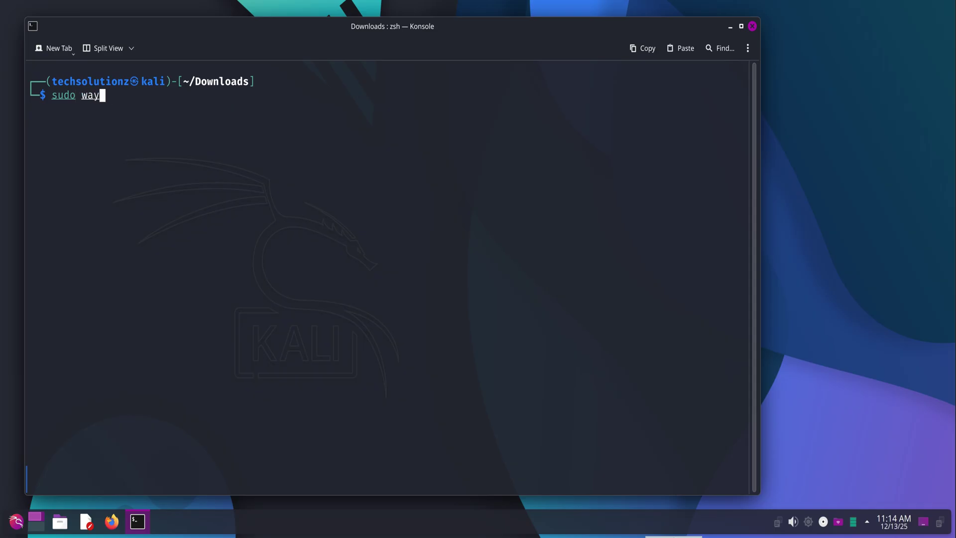
{"action": "type", "text": "droid init -f"}
{"action": "key", "text": "Return"}
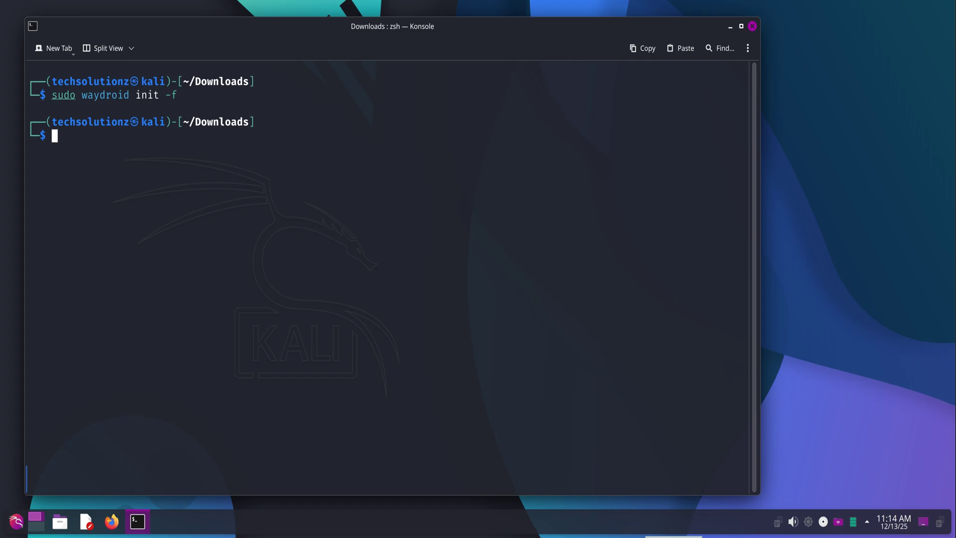
{"action": "type", "text": "exit"}
{"action": "key", "text": "Return"}
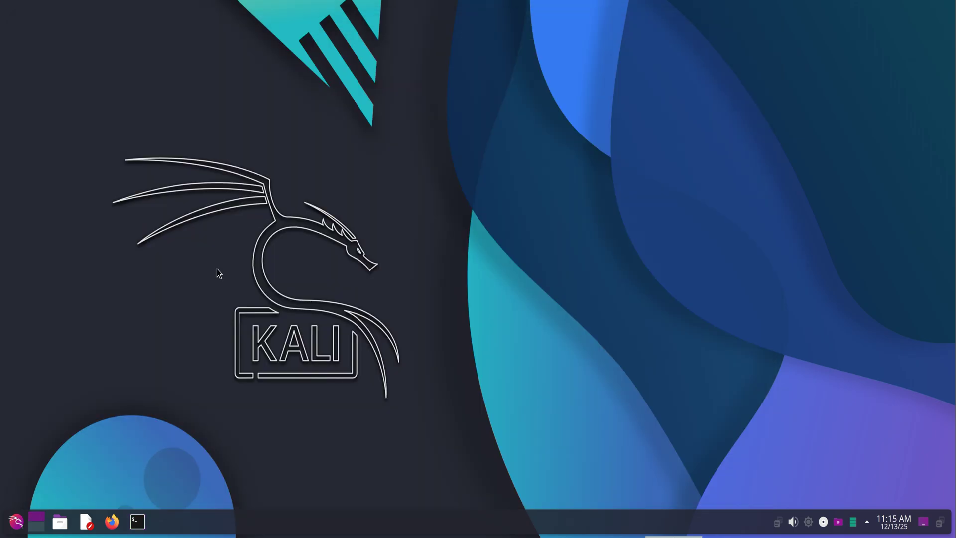
Step: Launch Waydroid from the Kali application menu's Waydroid category
{"action": "left_click", "coordinate": [15, 522]}
{"action": "mouse_move", "coordinate": [77, 444]}
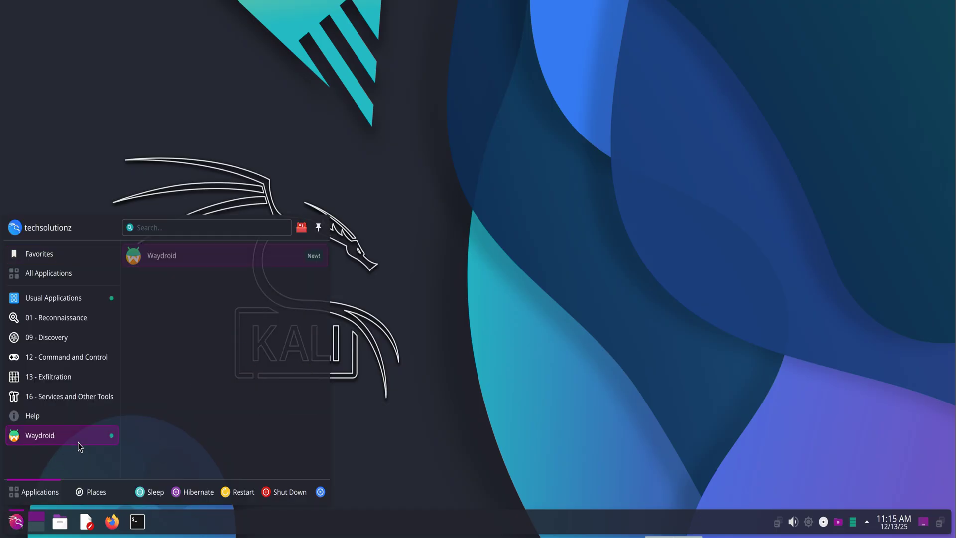
{"action": "left_click", "coordinate": [181, 269]}
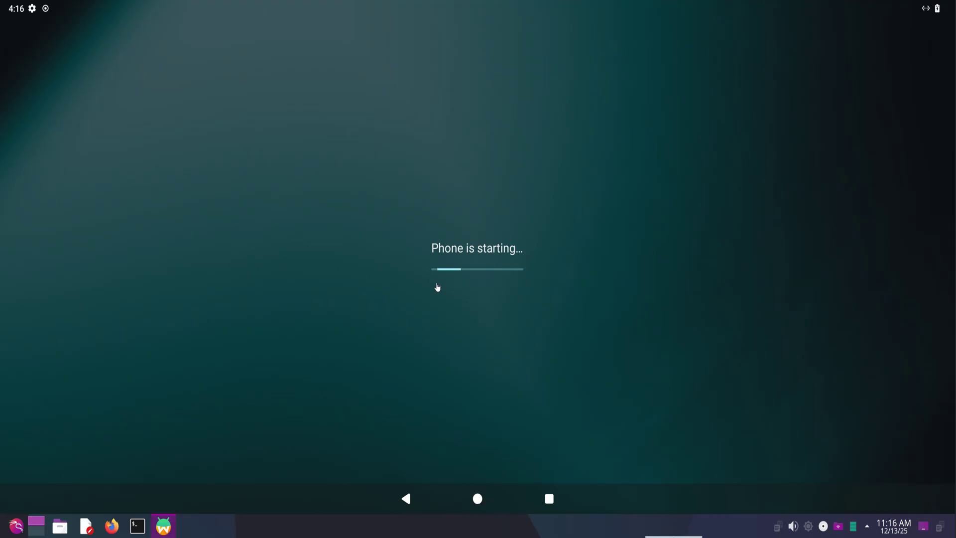
Step: Once Android boots, scroll on the home screen to reveal the app drawer
{"action": "scroll", "coordinate": [510, 305], "scroll_direction": "down", "scroll_amount": 1}
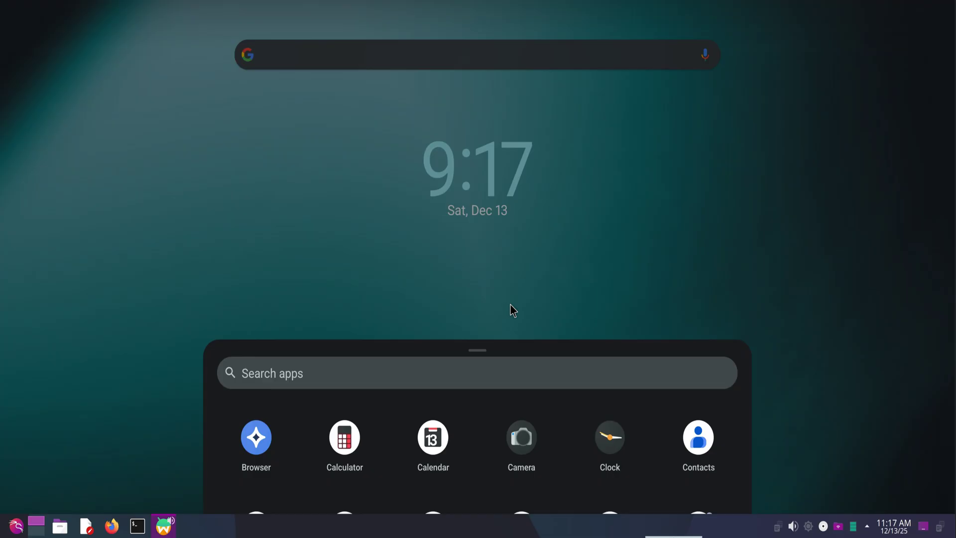